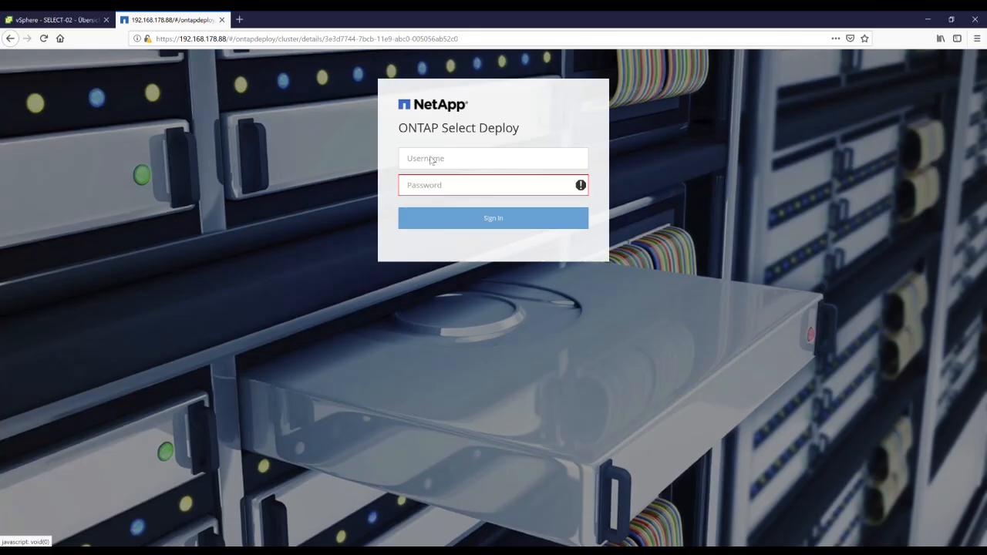
- Sign in to ONTAP Select Deploy as admin with the corrected username and password
left_click(436, 160)
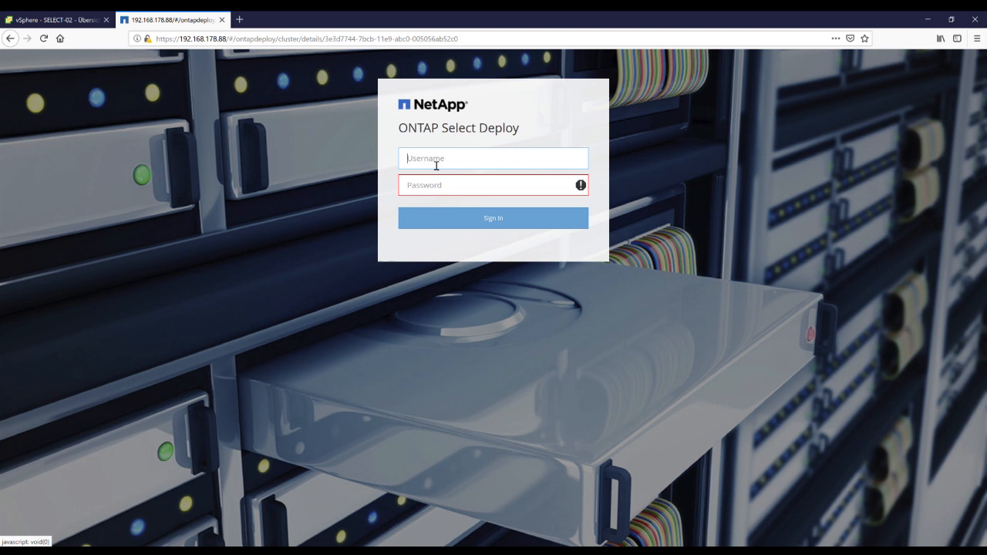
left_click(432, 179)
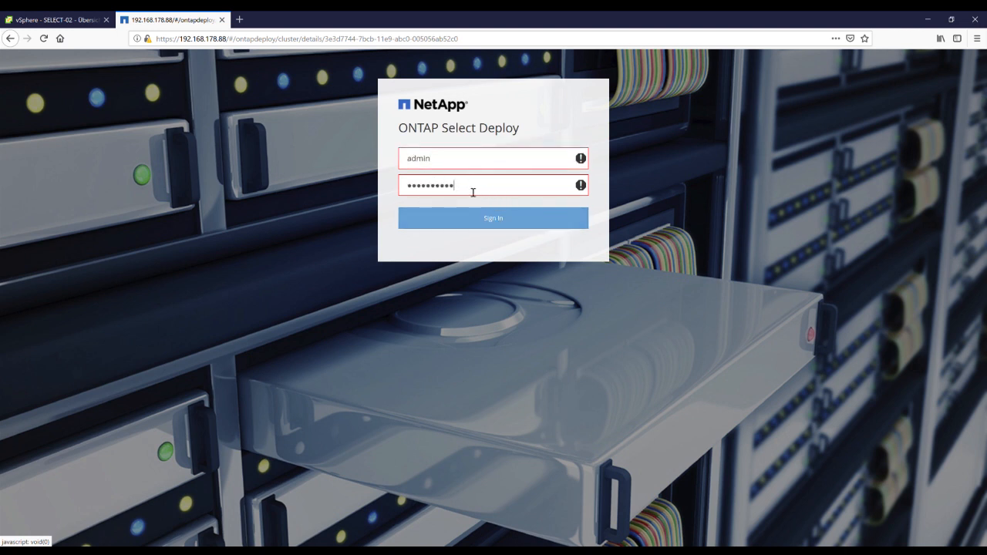
double_click(474, 189)
type("•••")
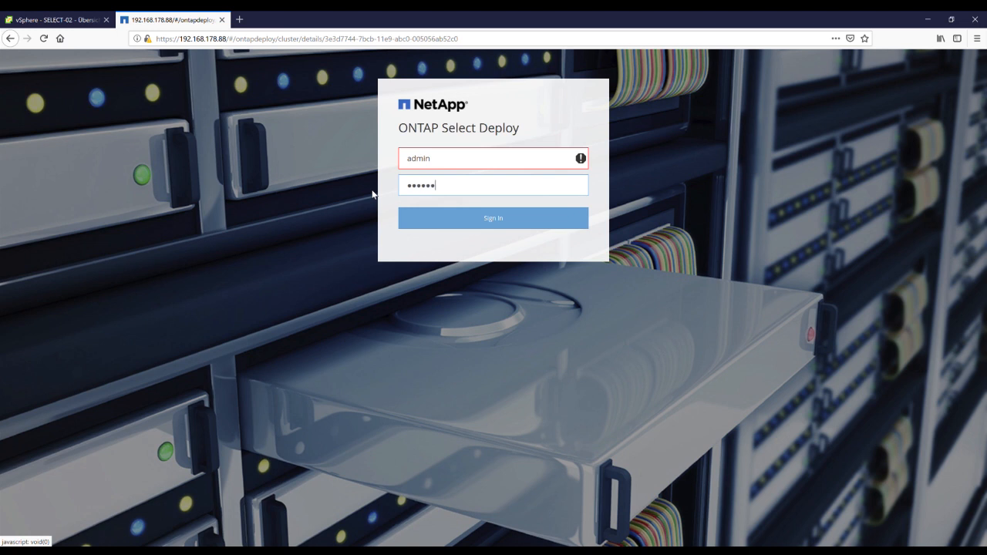
left_click(373, 194)
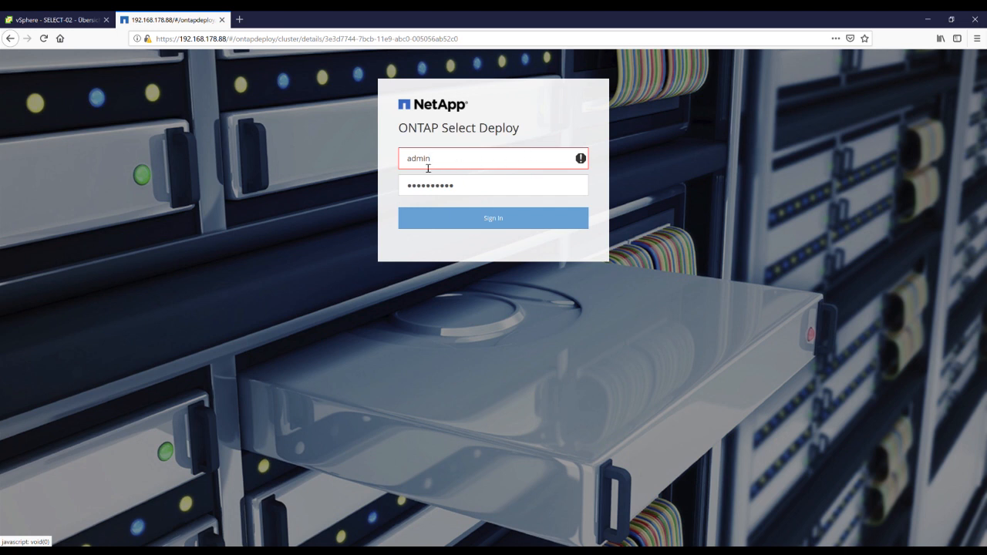
left_click_drag(428, 160, 407, 159)
key("BackSpace")
type("admin")
key("Return")
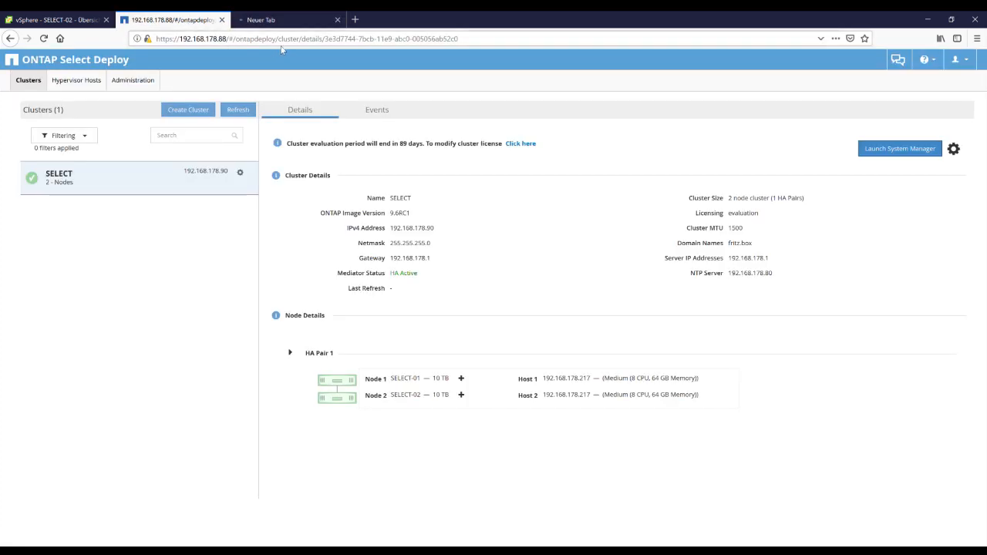
- Sign in to ONTAP System Manager as admin in the new tab to load the SELECT dashboard
left_click(270, 20)
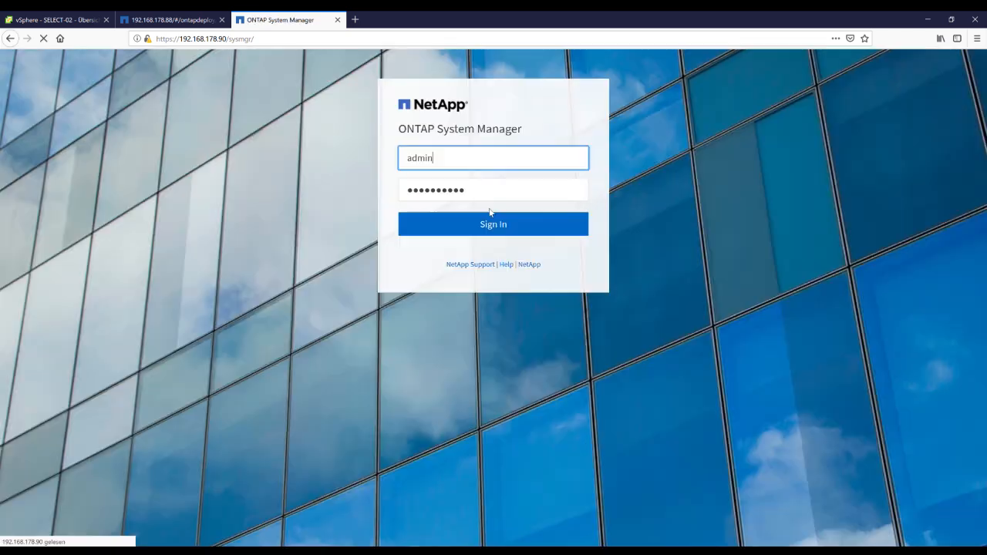
double_click(432, 159)
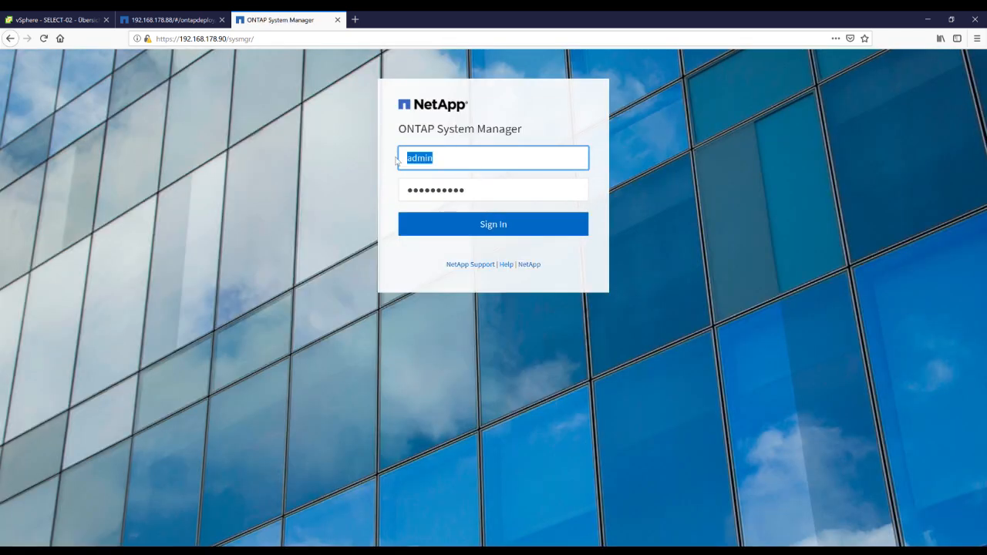
type("admin")
key("Tab")
type("•")
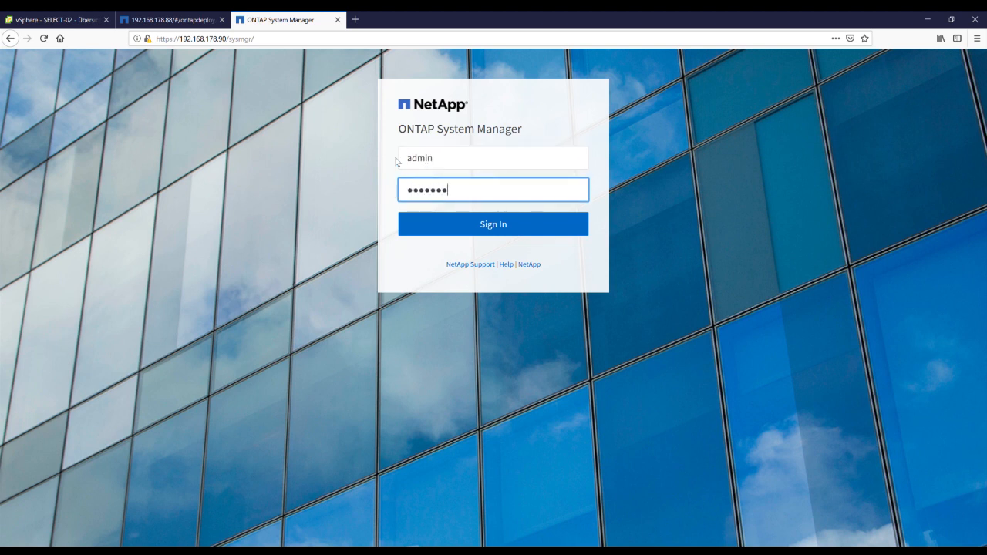
key("Return")
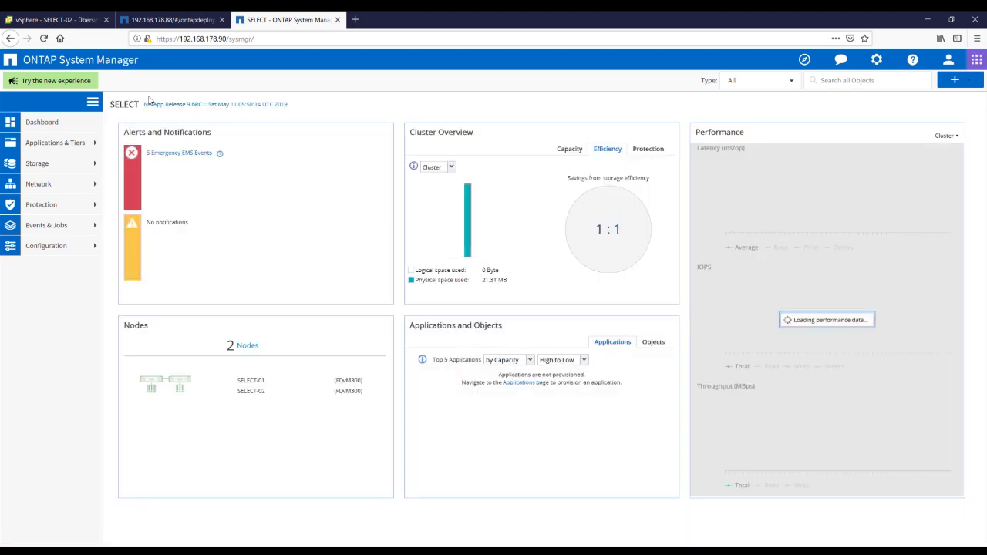
- Show the Aggregates list under Storage > Aggregates & Disks with DATA_01 and DATA_02
left_click_drag(287, 105, 145, 105)
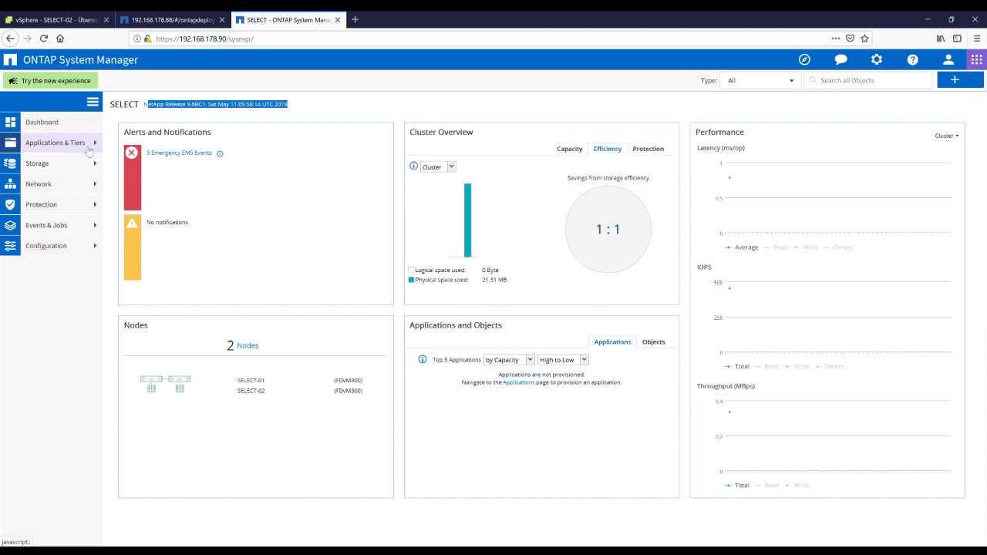
left_click(68, 164)
left_click(54, 207)
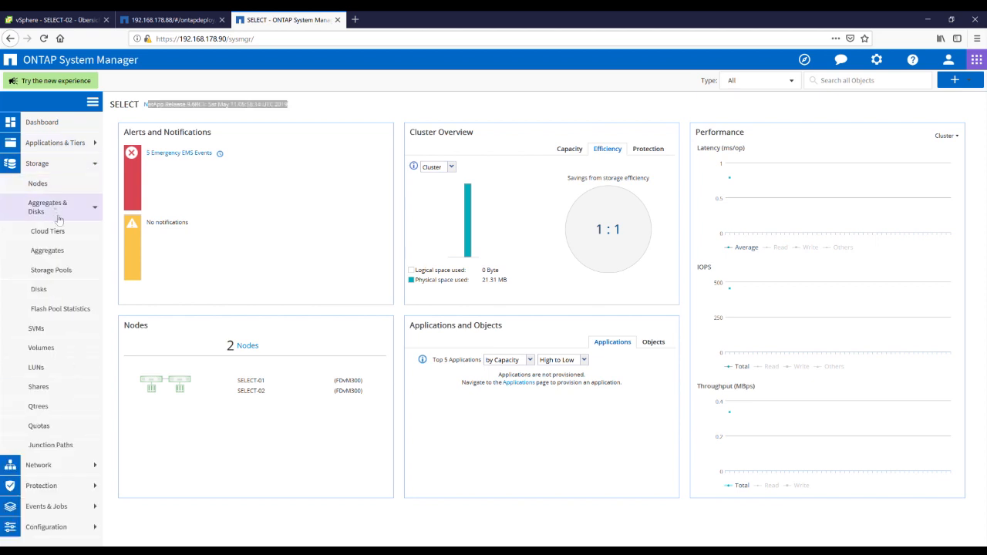
left_click(47, 250)
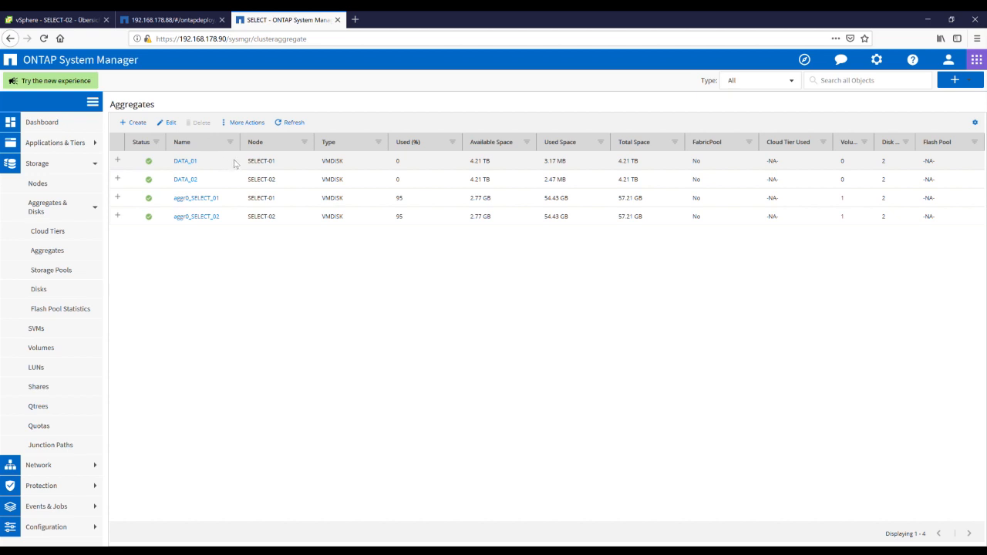
- Review DATA_01/DATA_02 and the full disk inventory, then return to the Deploy cluster page
left_click(244, 180)
left_click(255, 162)
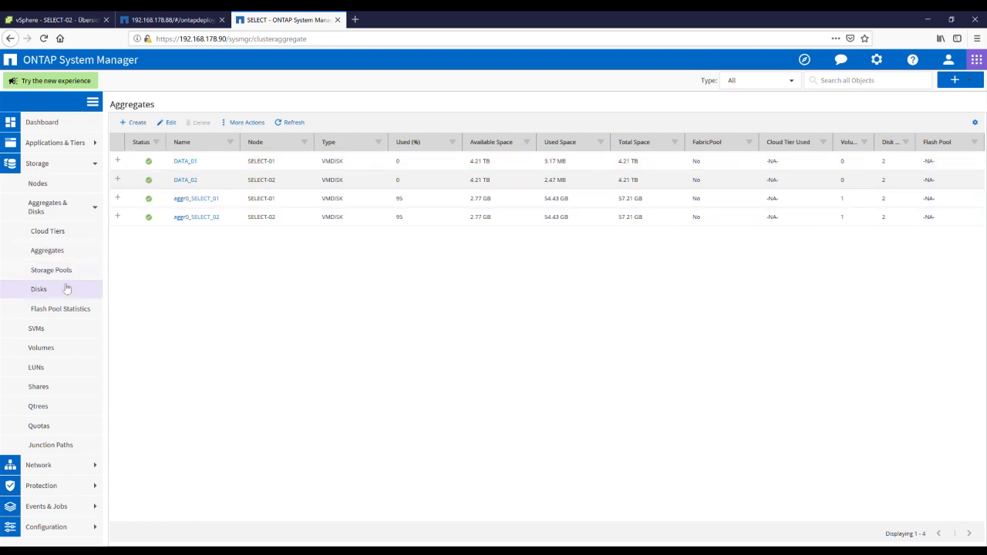
left_click(38, 289)
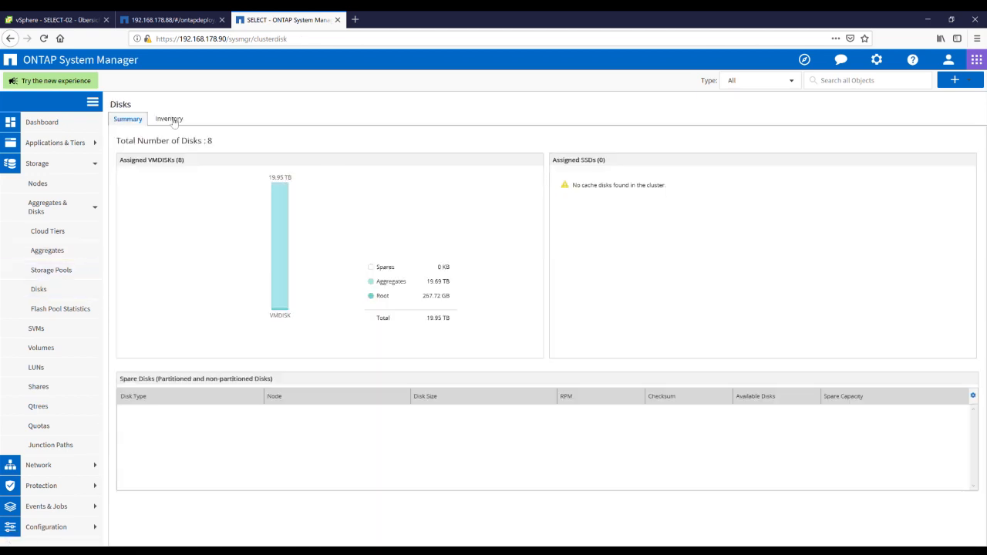
left_click(168, 118)
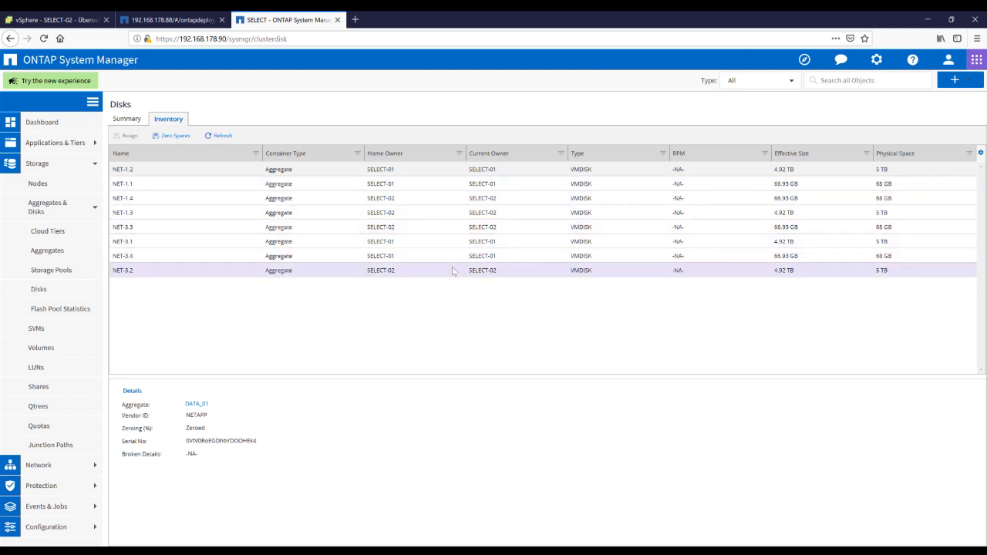
left_click(171, 19)
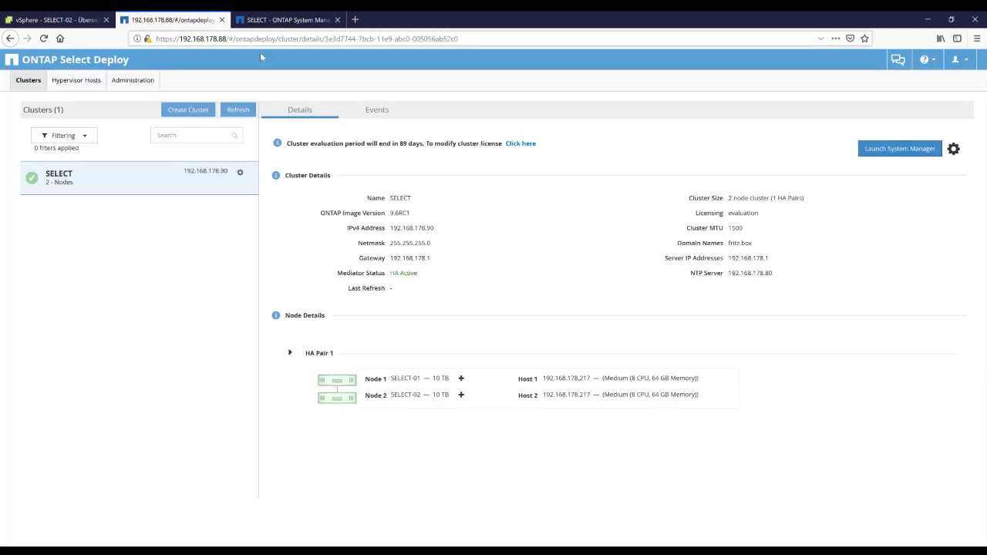
- Add 10 TB to SELECT-01 using vVOL-CONTAINER for local and partner pools and start the add
left_click(461, 378)
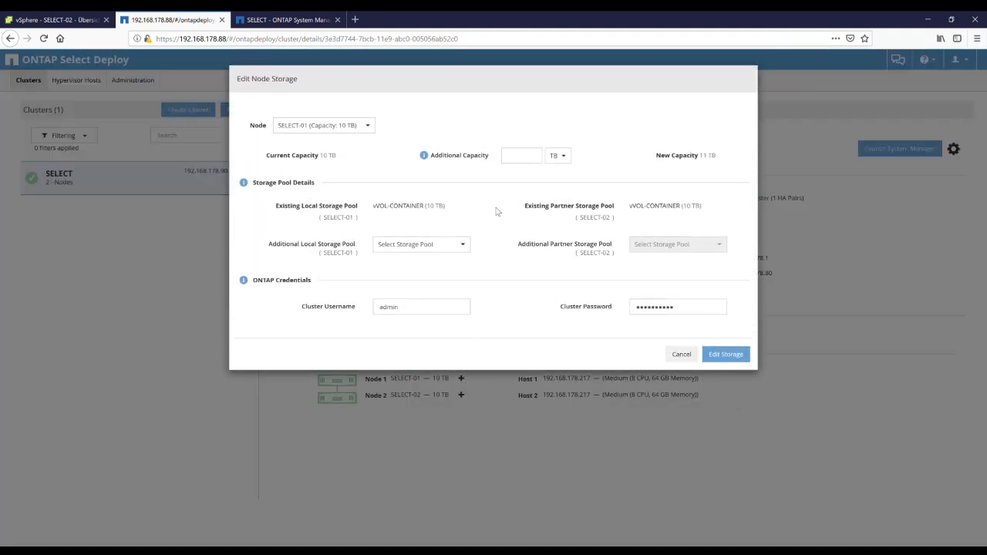
type("10")
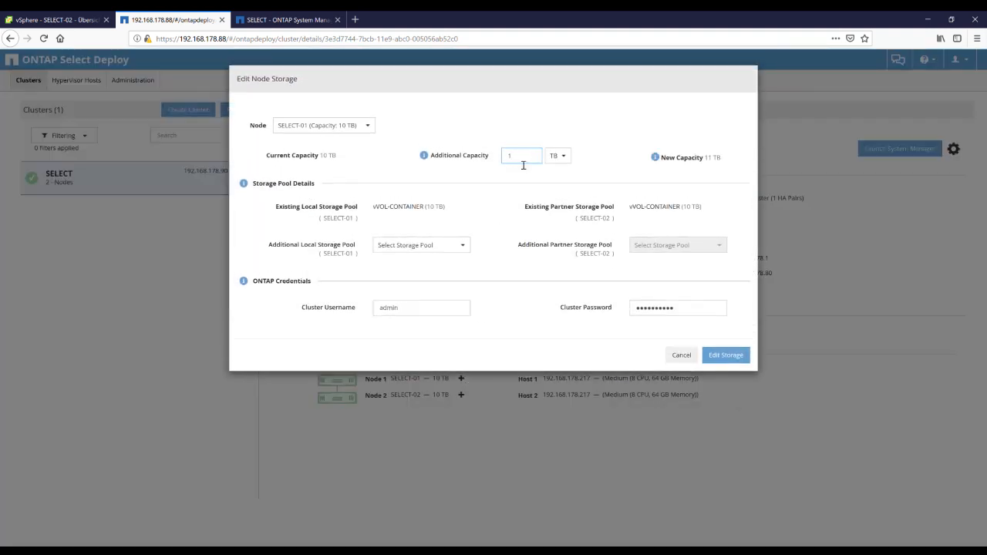
left_click(462, 245)
left_click(432, 262)
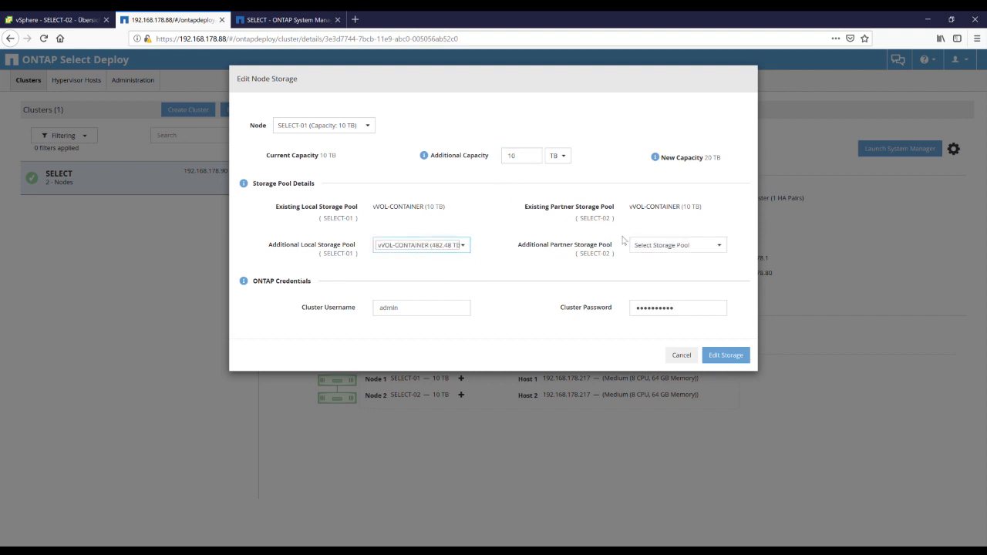
left_click(661, 246)
left_click(661, 275)
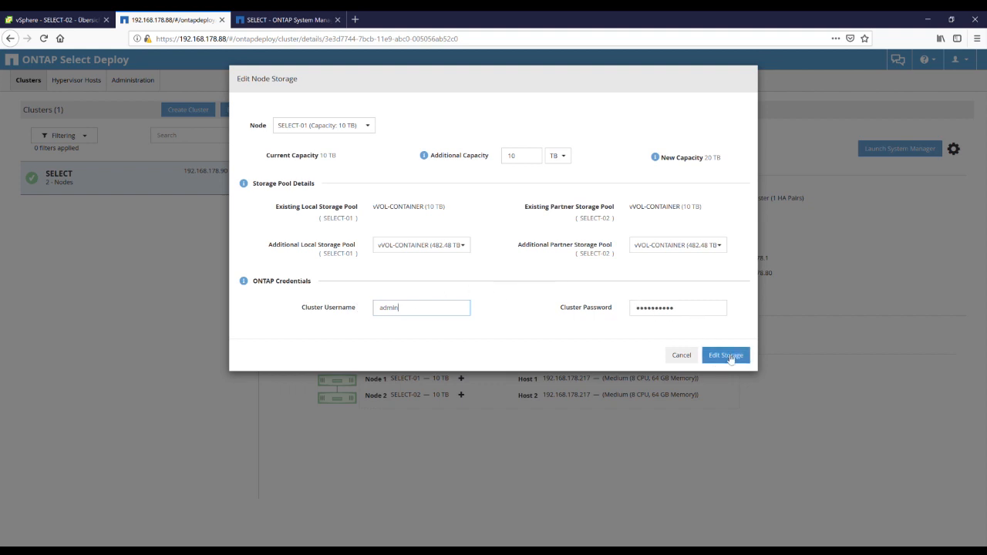
left_click(726, 355)
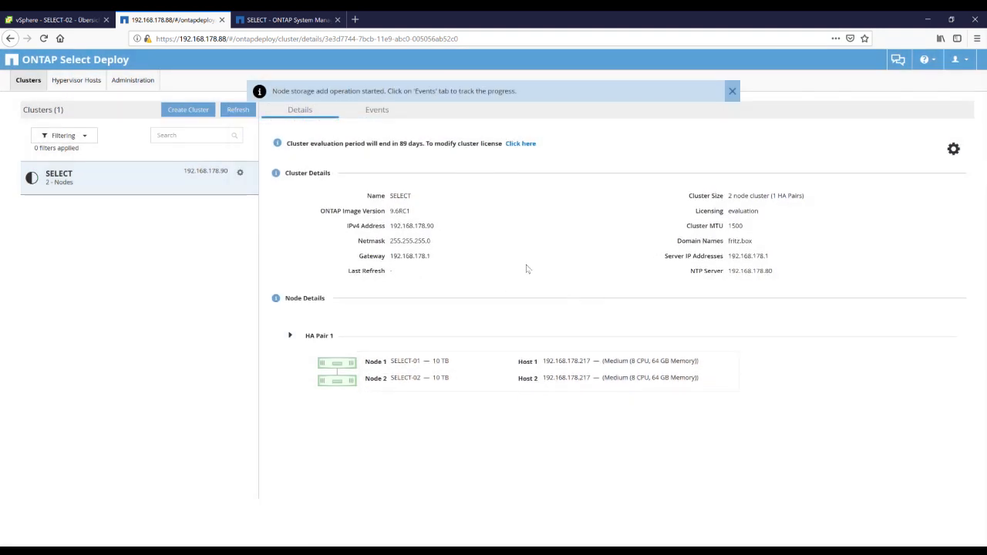
- View the SELECT-02 reconfiguration tasks in the vSphere Recent Tasks panel
left_click(56, 20)
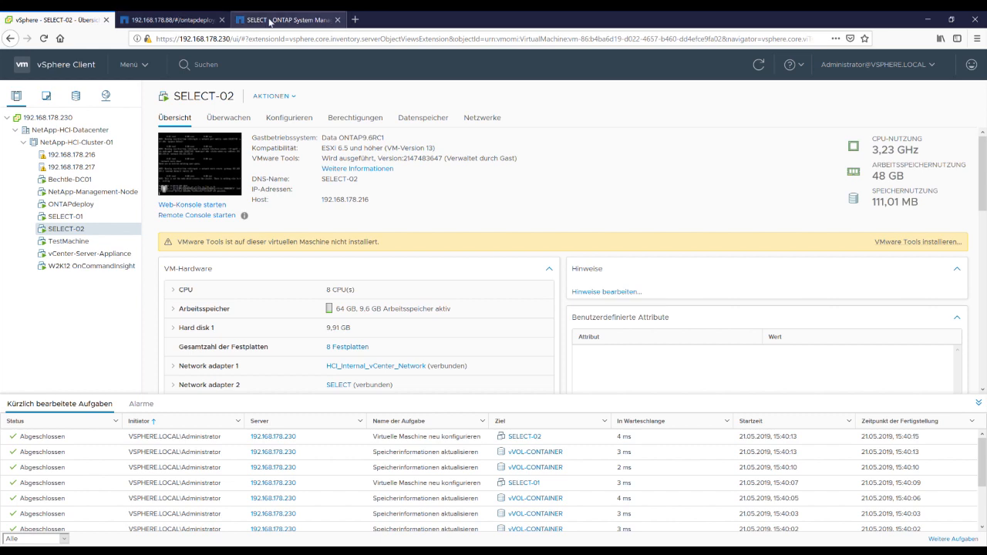
- Refresh System Manager's disk inventory, check SELECT-02 in vSphere, and return to Deploy
left_click(188, 20)
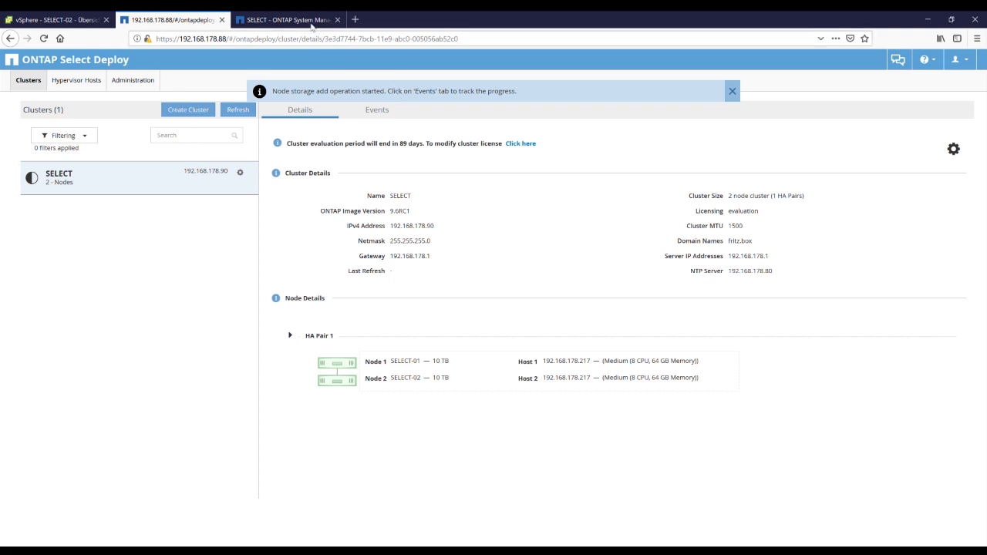
left_click(293, 21)
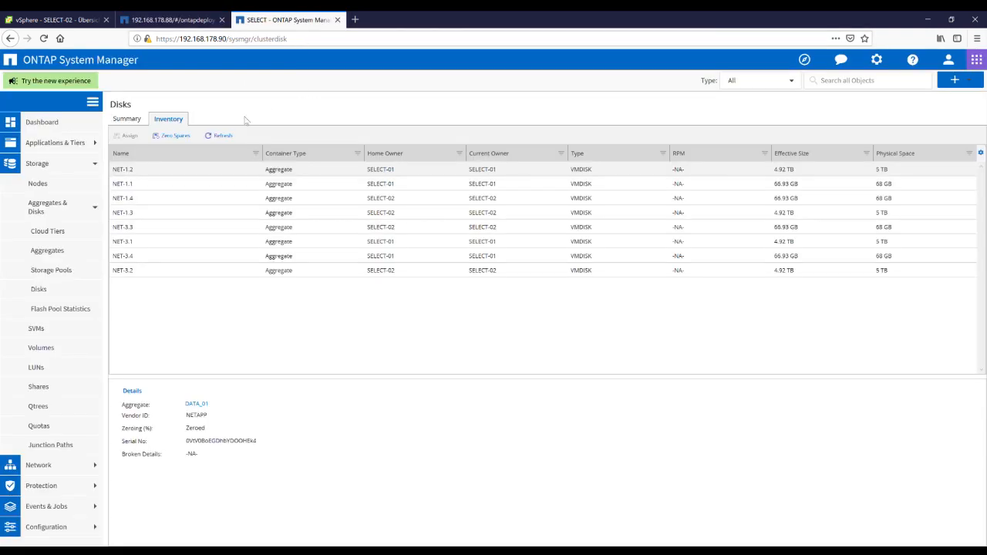
left_click(222, 136)
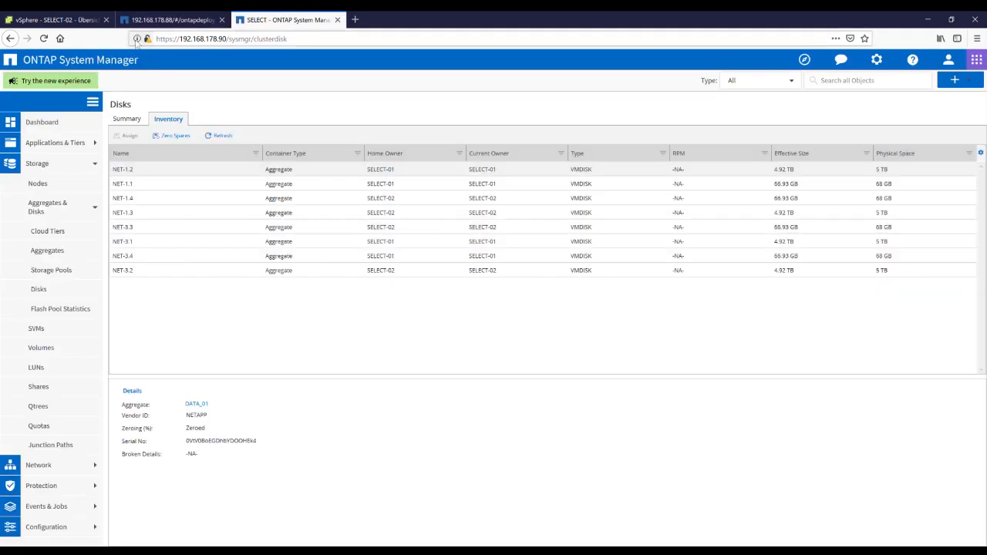
left_click(54, 20)
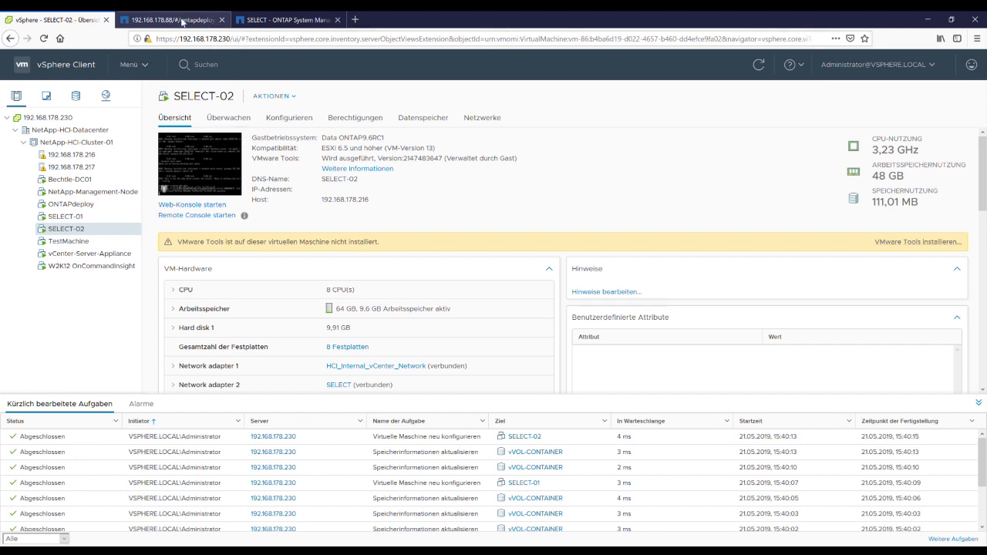
left_click(182, 21)
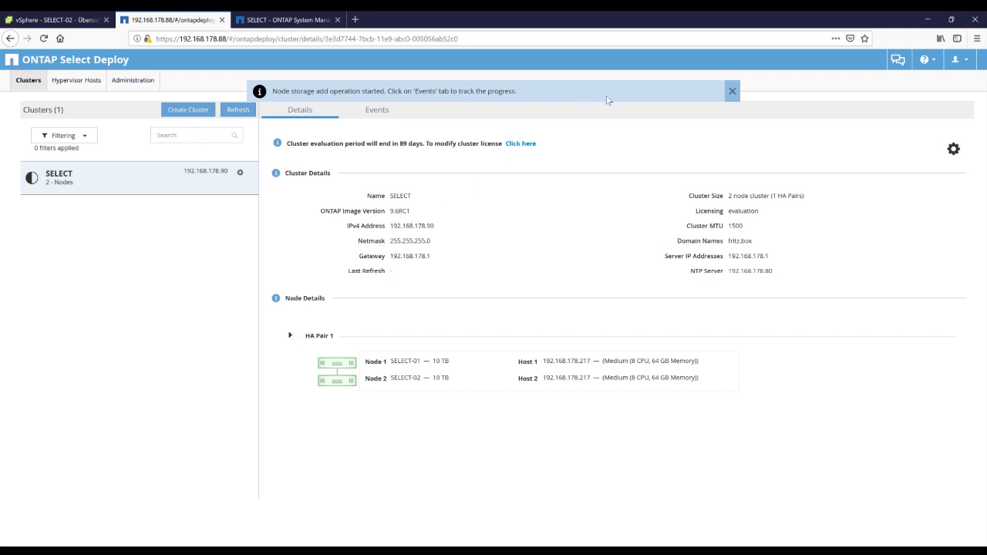
- Dismiss the storage add notice, view cluster events, and switch to SELECT-02 in vSphere
left_click(733, 91)
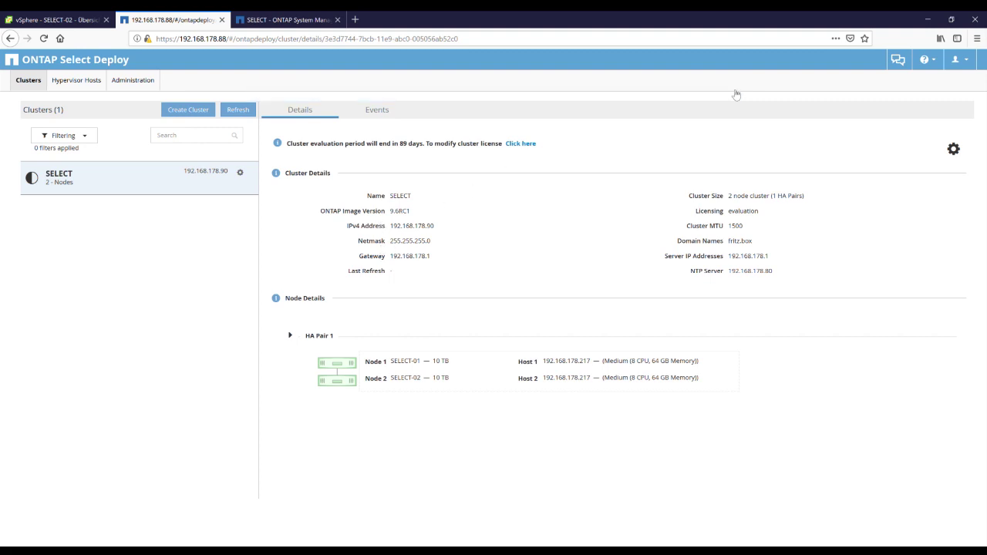
left_click(376, 110)
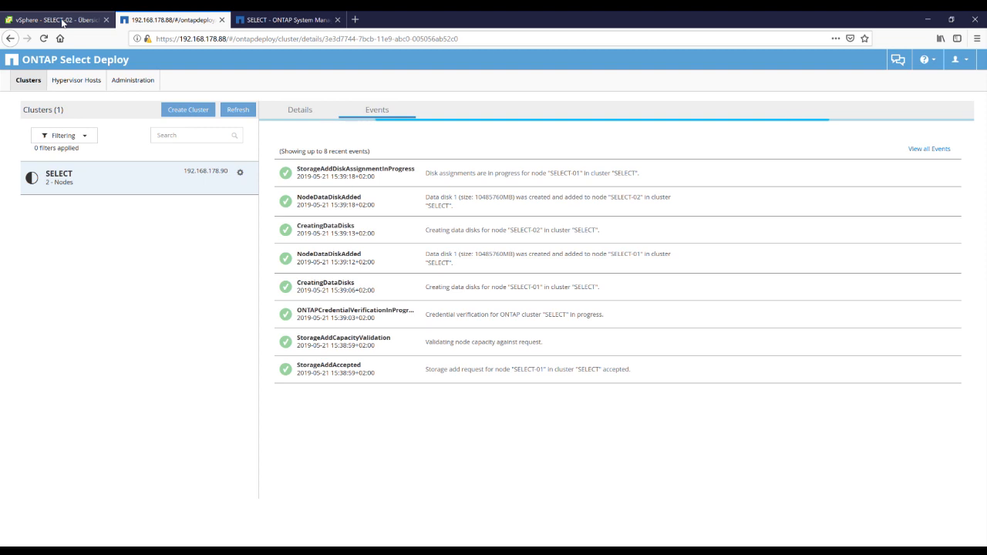
left_click(64, 20)
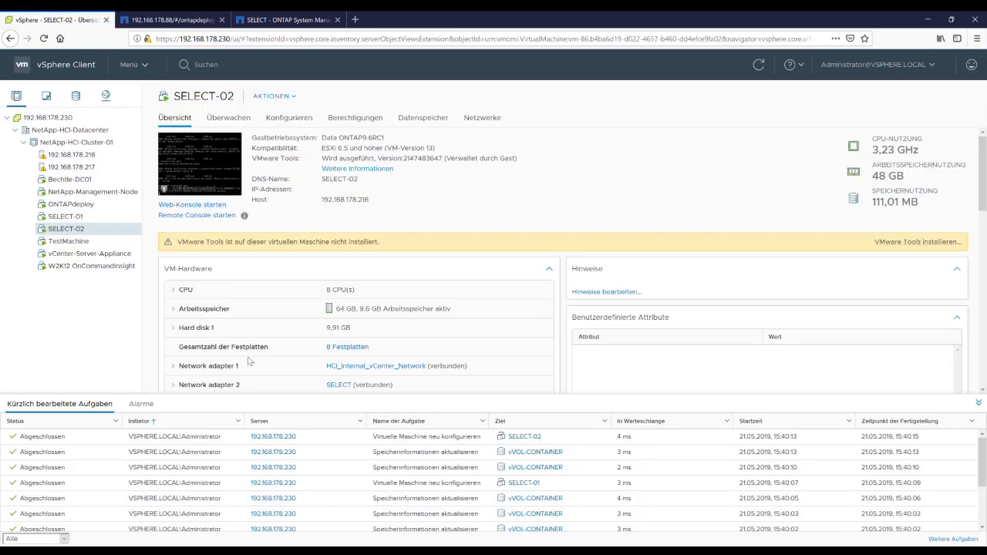
scroll(266, 455, "down", 1)
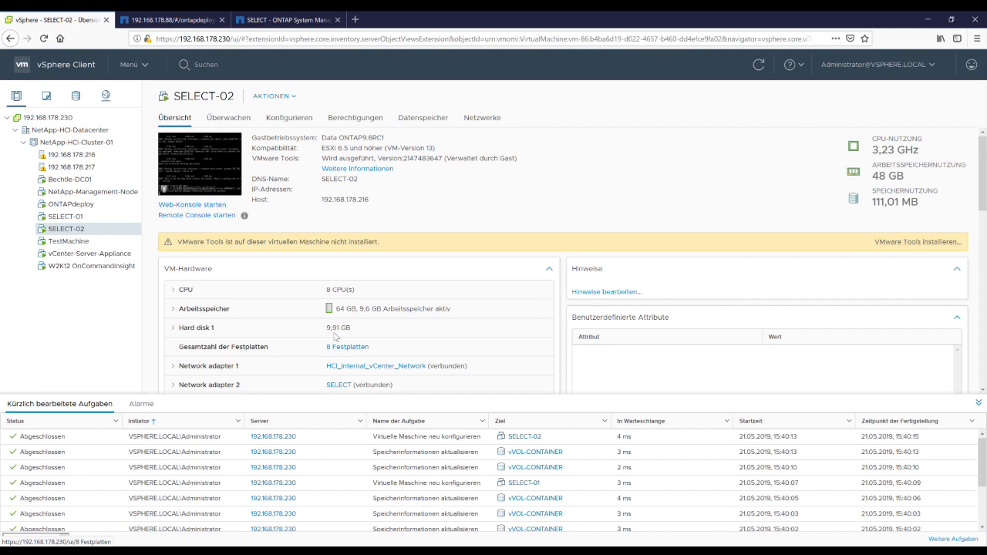
- Refresh the disk inventory and check node capacities and events in Select Deploy
left_click(268, 20)
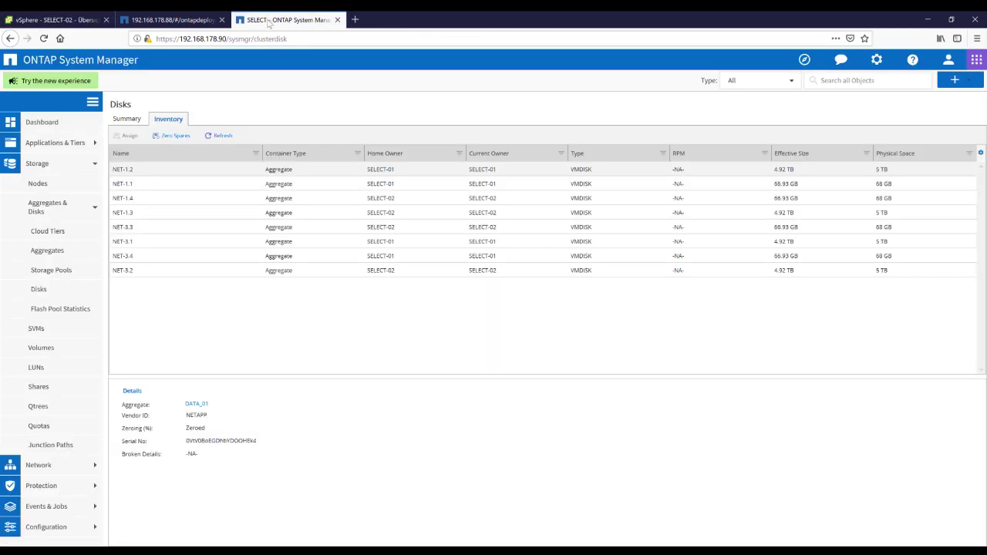
left_click(220, 136)
left_click(173, 19)
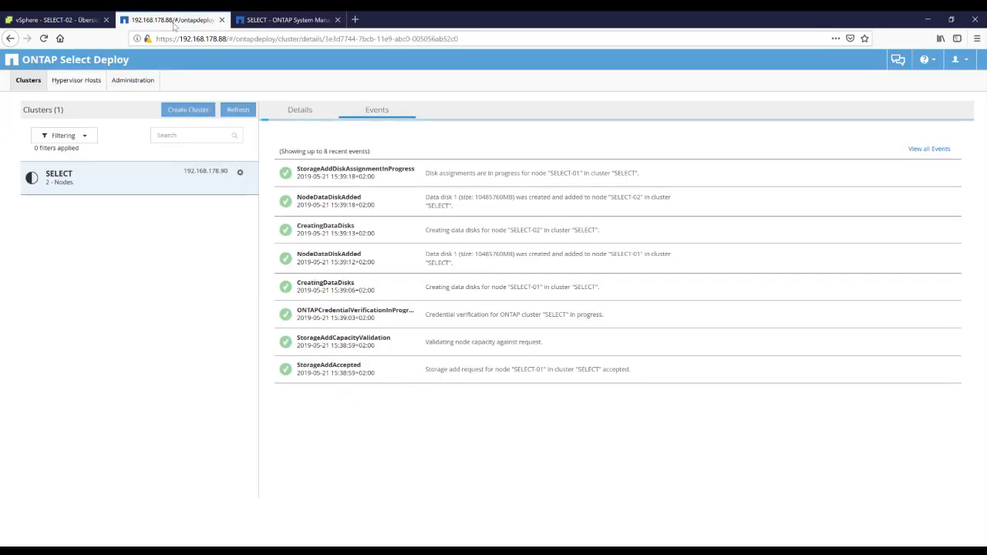
left_click(297, 112)
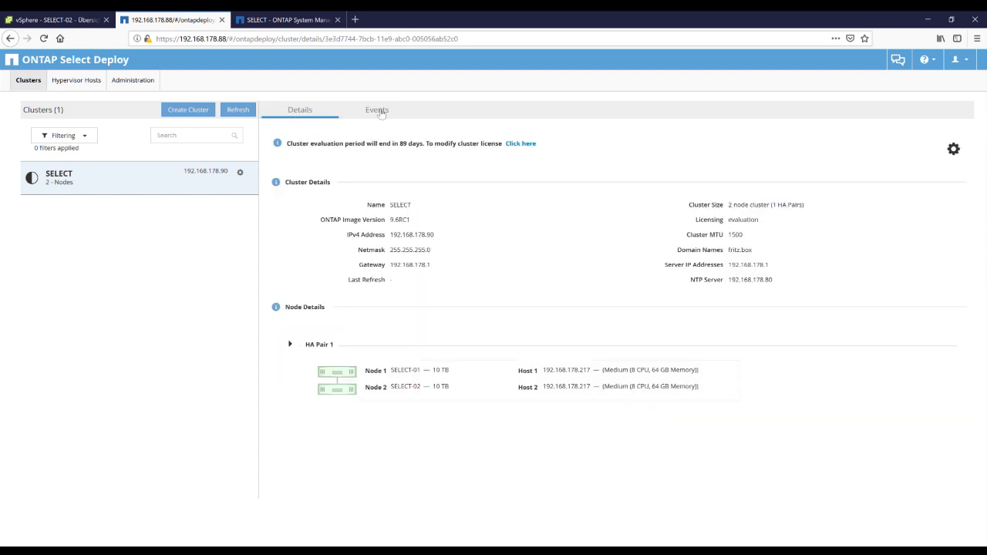
left_click(378, 110)
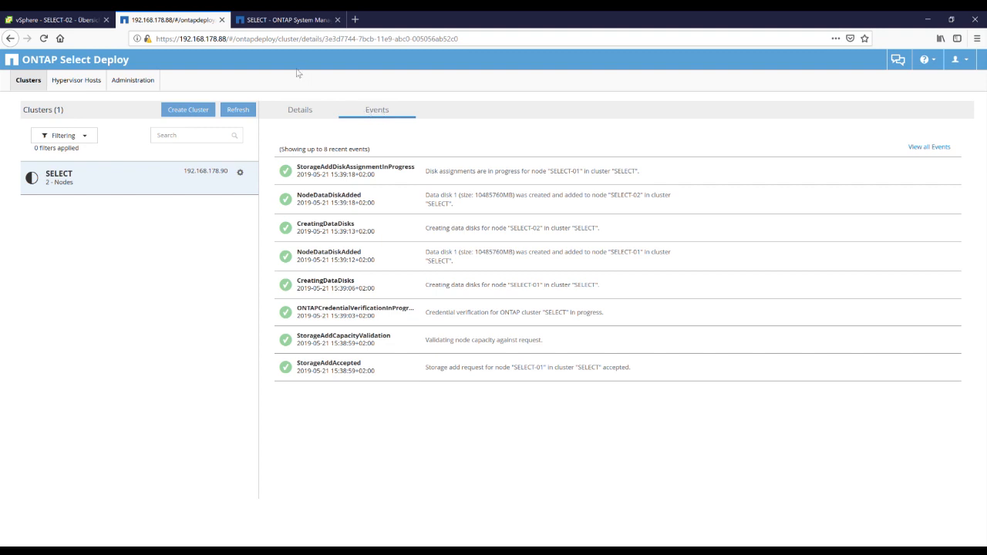
- Refresh the disk inventory until NET-1.5 and NET-3.5 appear as 10 TB spares
left_click(282, 19)
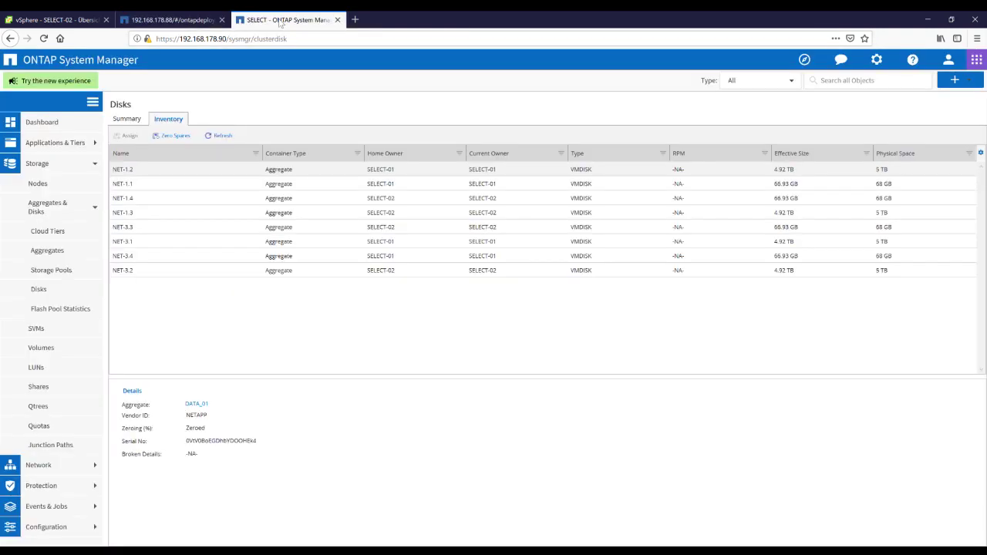
left_click(219, 135)
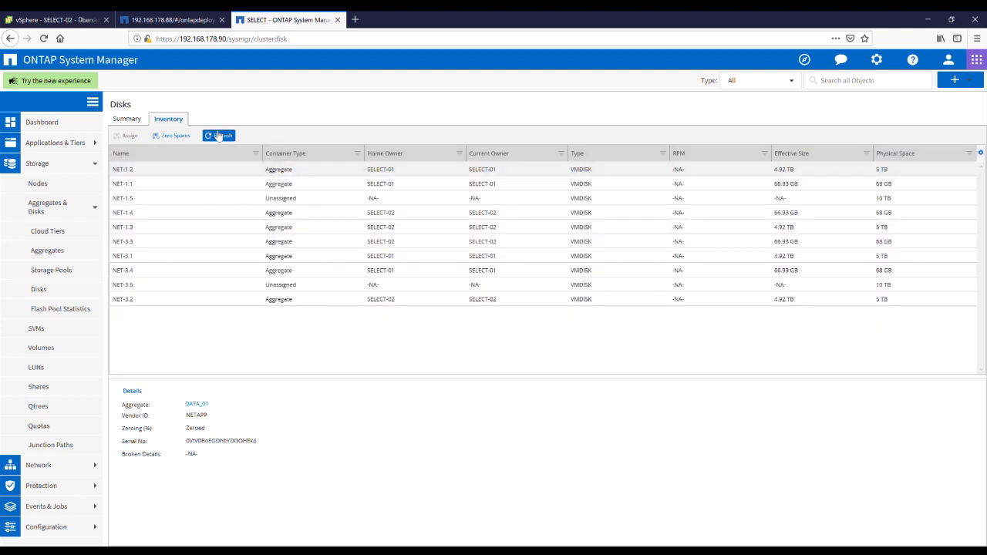
left_click(219, 136)
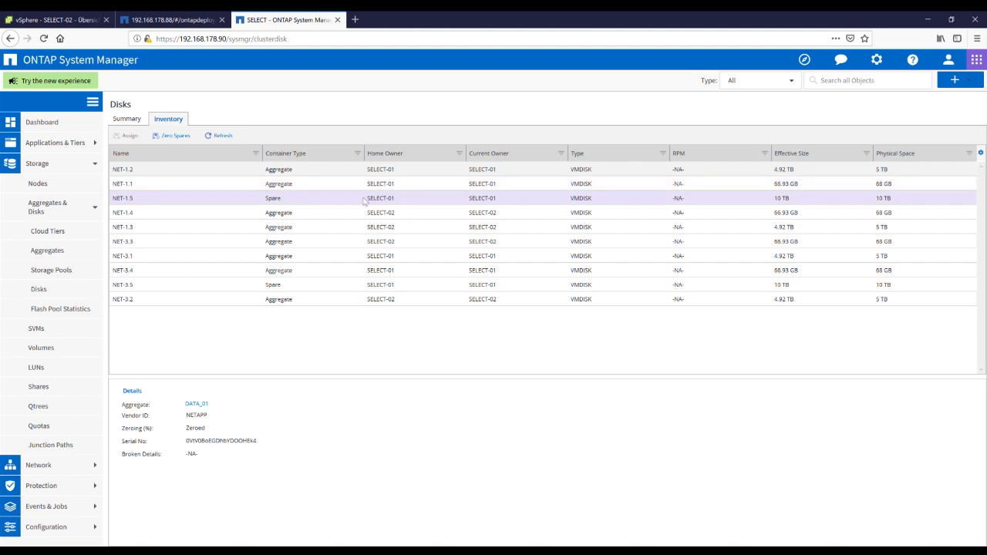
- Confirm both nodes show 20 TB and the StorageAddCompleted event in Select Deploy
left_click(172, 19)
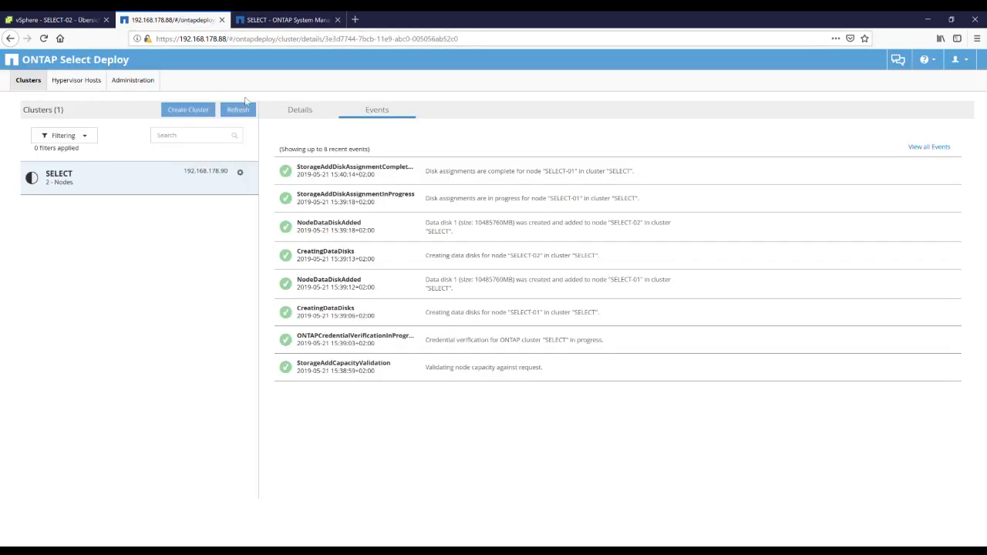
left_click(300, 109)
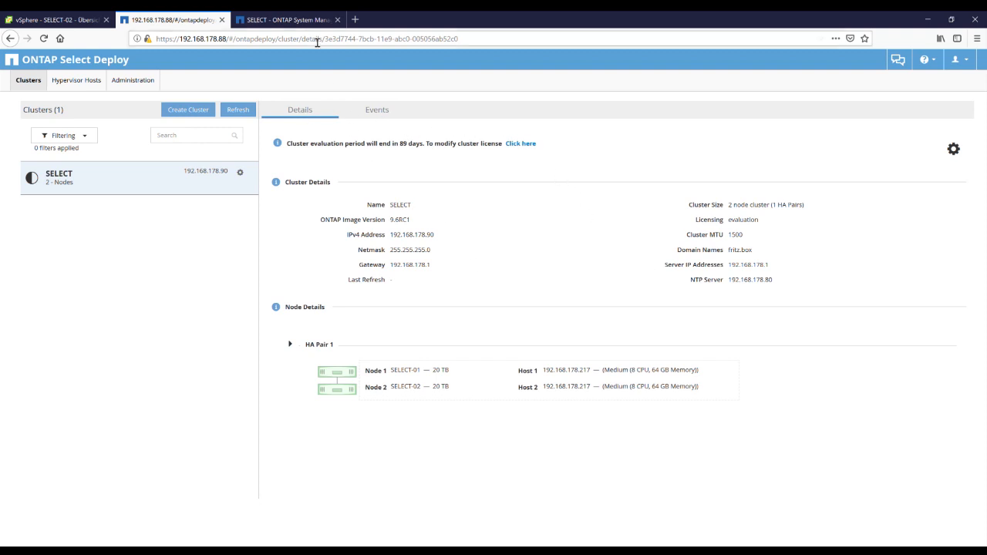
left_click(53, 179)
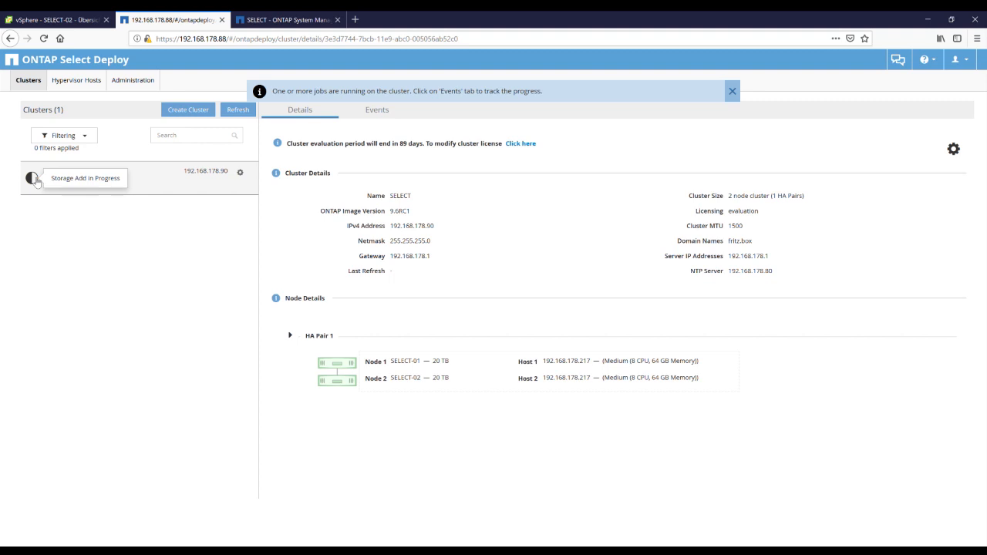
left_click(384, 112)
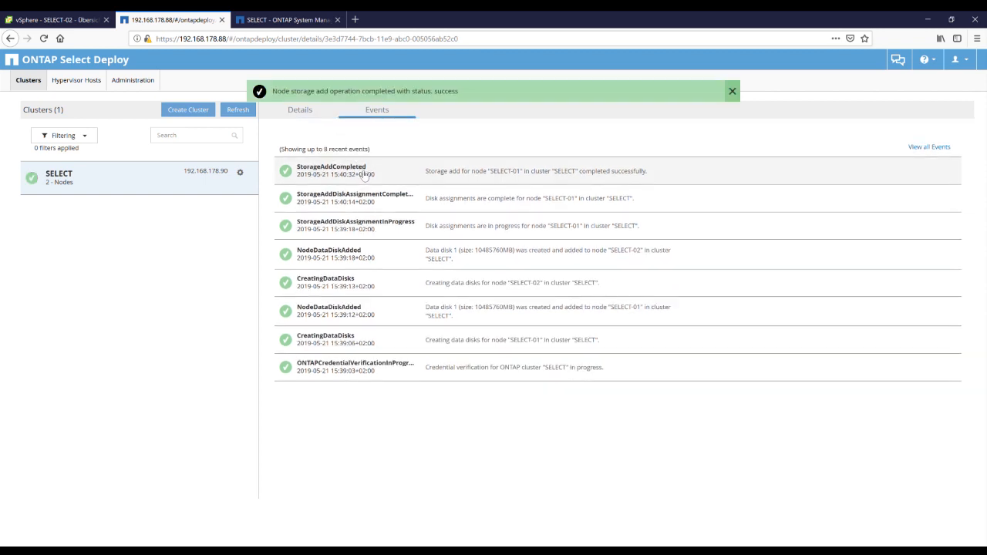
- Dismiss the success notice and refresh System Manager's disk inventory
left_click(732, 92)
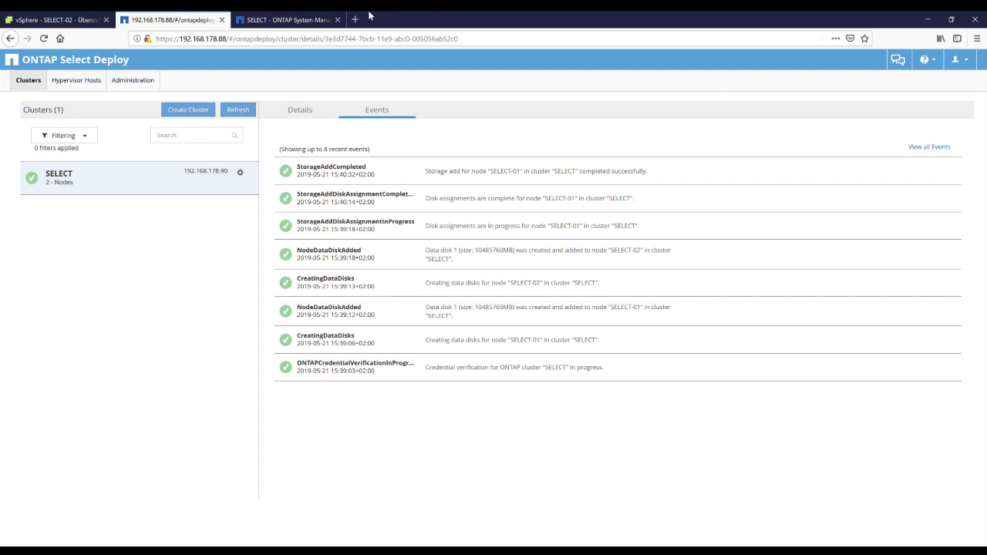
left_click(285, 19)
left_click(219, 135)
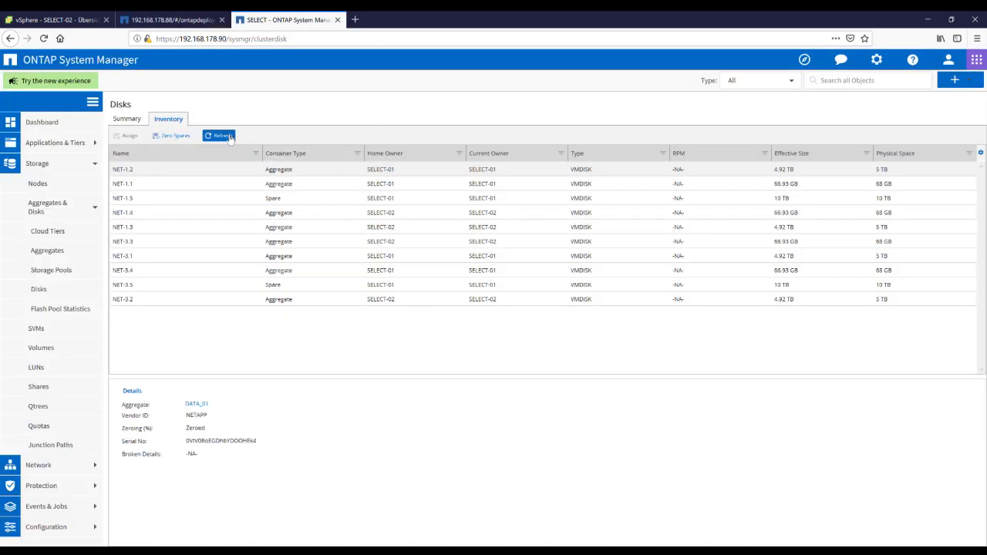
- Go to Storage > Aggregates and start Add Capacity for aggregate DATA_01
left_click(47, 249)
left_click(185, 161)
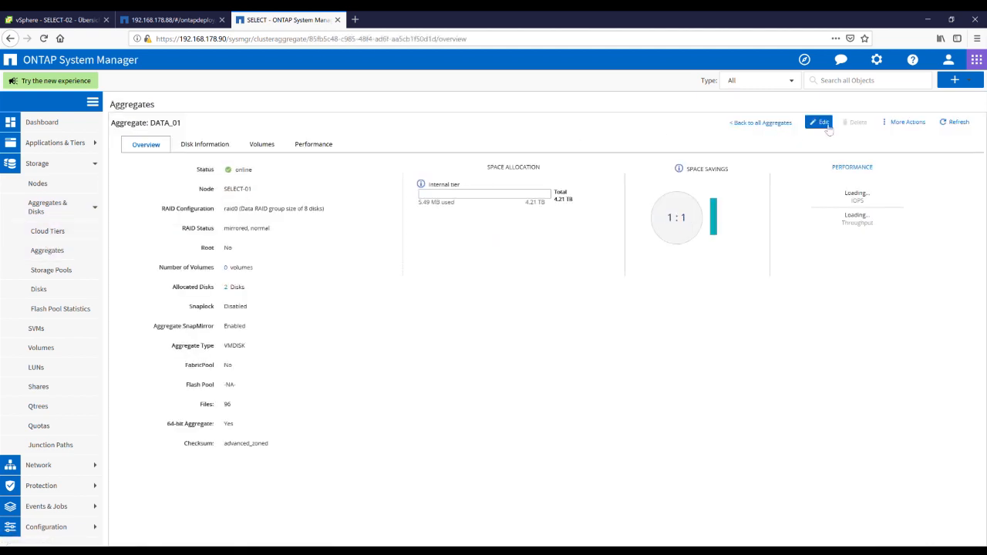
left_click(908, 122)
left_click(906, 152)
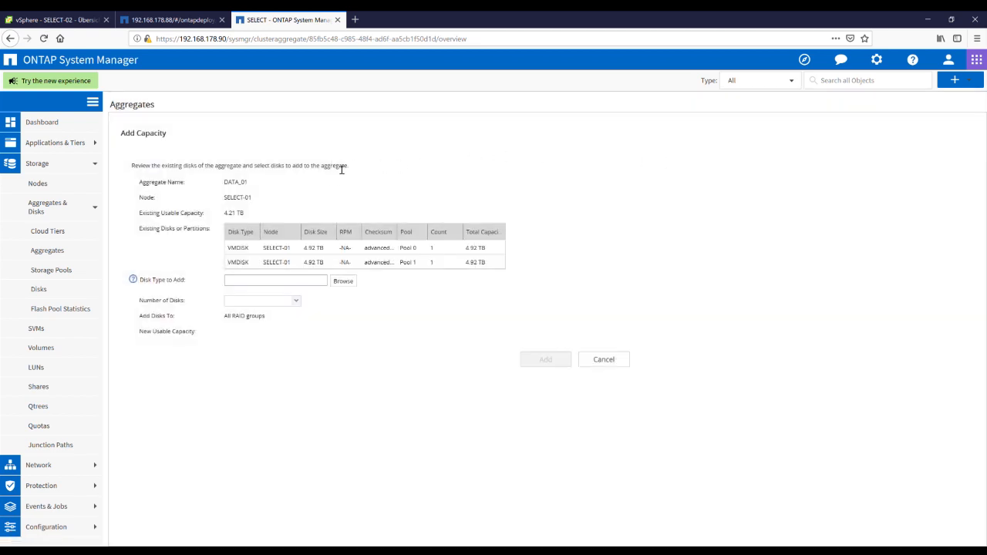
- Select the 10 TB VMDISK in Pool 1 and confirm growing mirrored DATA_01 to about 12.62 TB
left_click(343, 280)
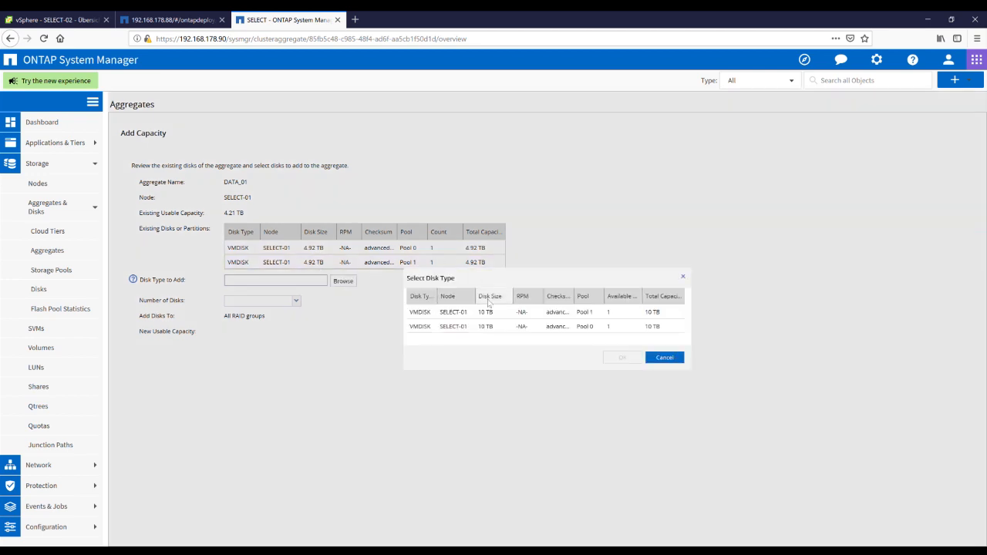
left_click(492, 313)
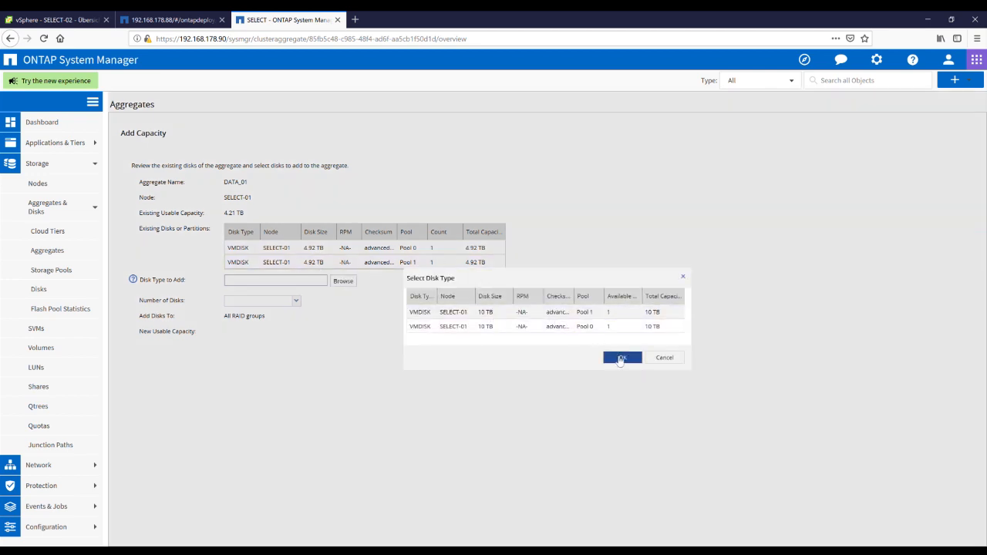
left_click(620, 359)
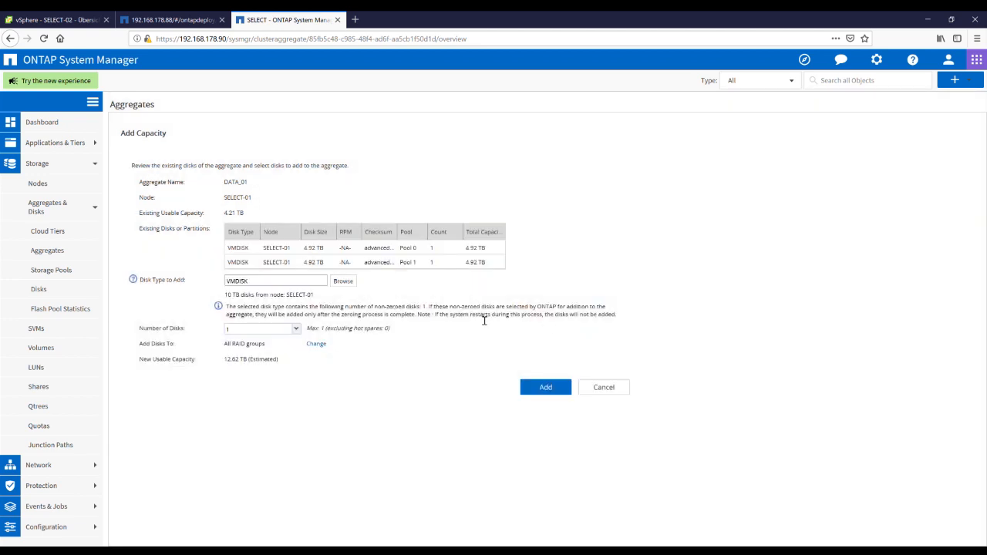
left_click(546, 387)
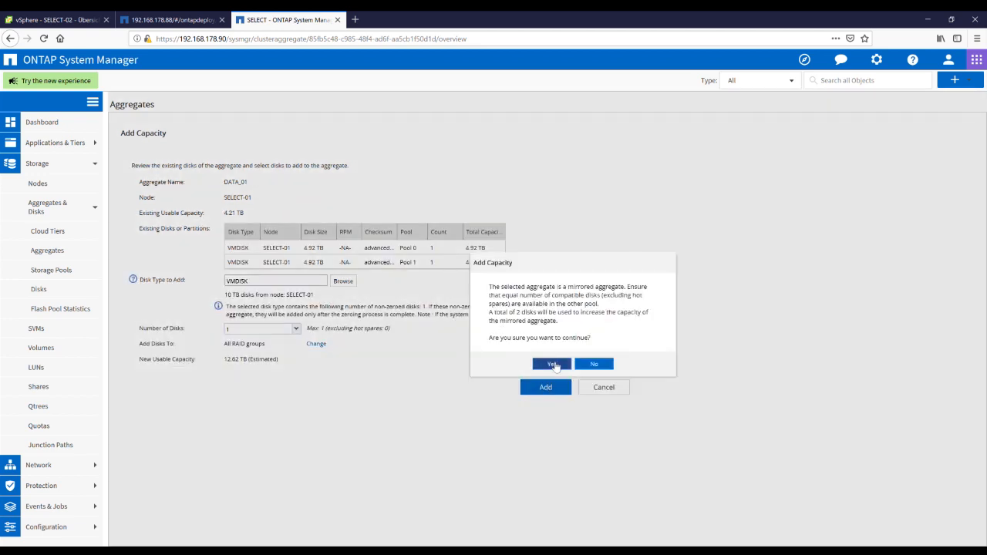
left_click(552, 364)
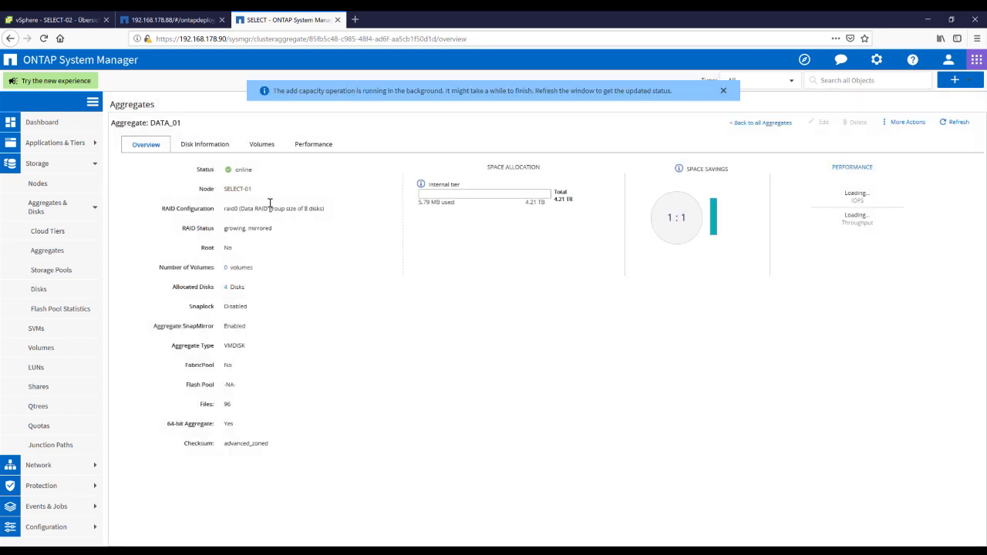
- Attempt Add Capacity on DATA_02 and cancel at the insufficient-spares warning
left_click(752, 123)
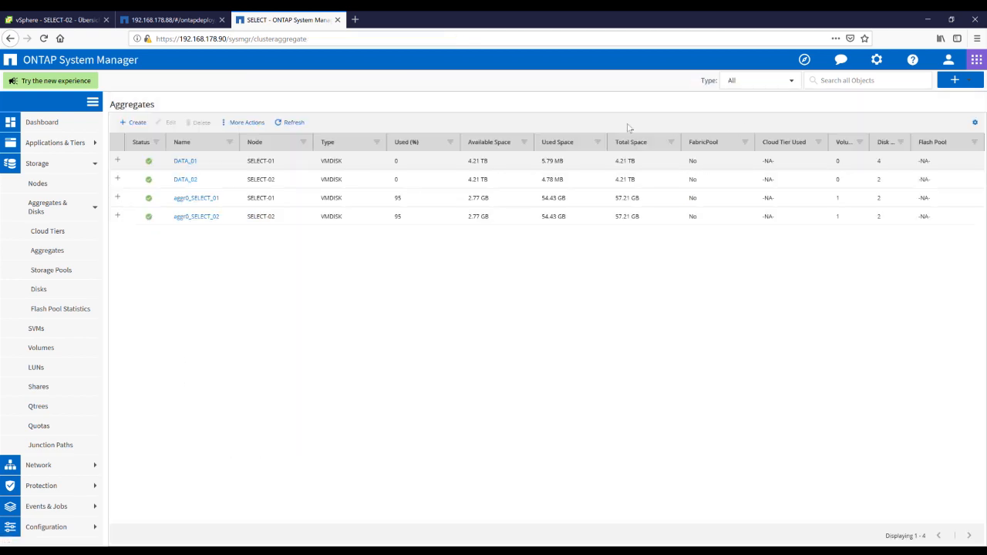
left_click(223, 179)
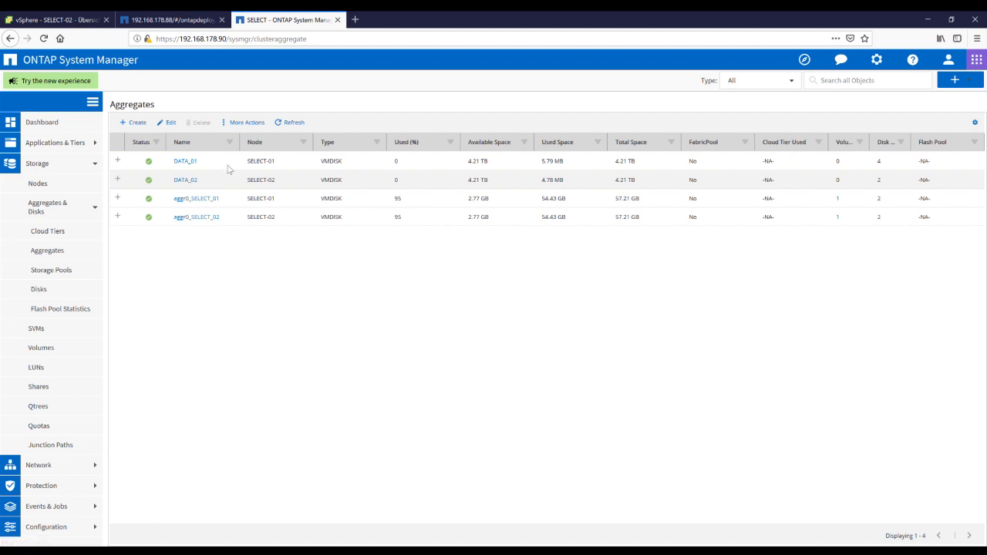
left_click(247, 121)
left_click(247, 154)
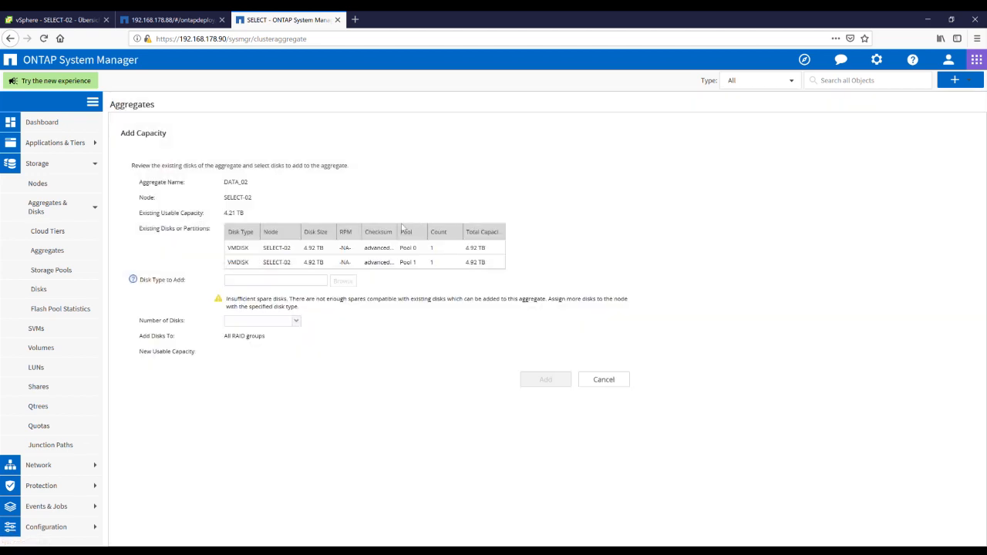
left_click(606, 381)
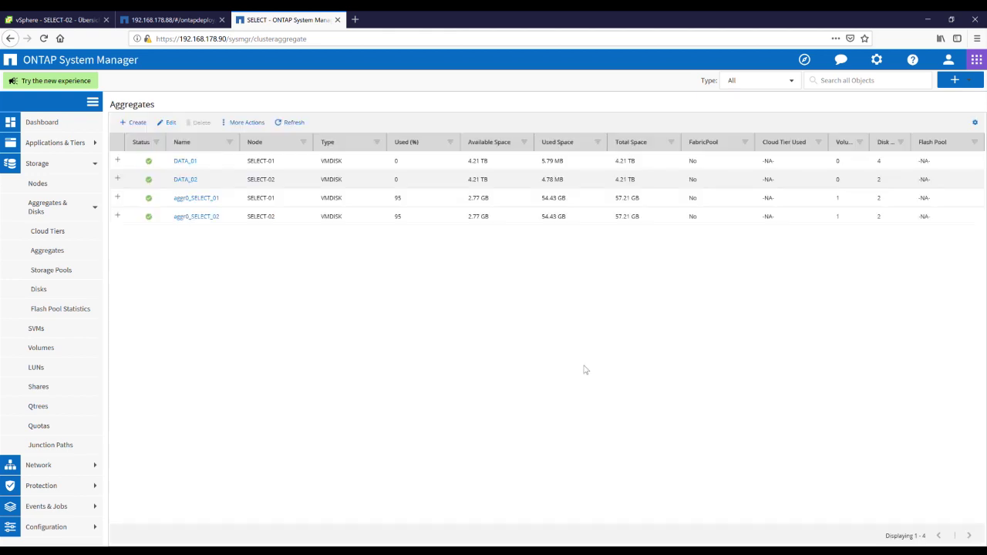
- Refresh the aggregates list to confirm DATA_01 now totals 12.62 TB
left_click(118, 179)
left_click(118, 178)
left_click(290, 122)
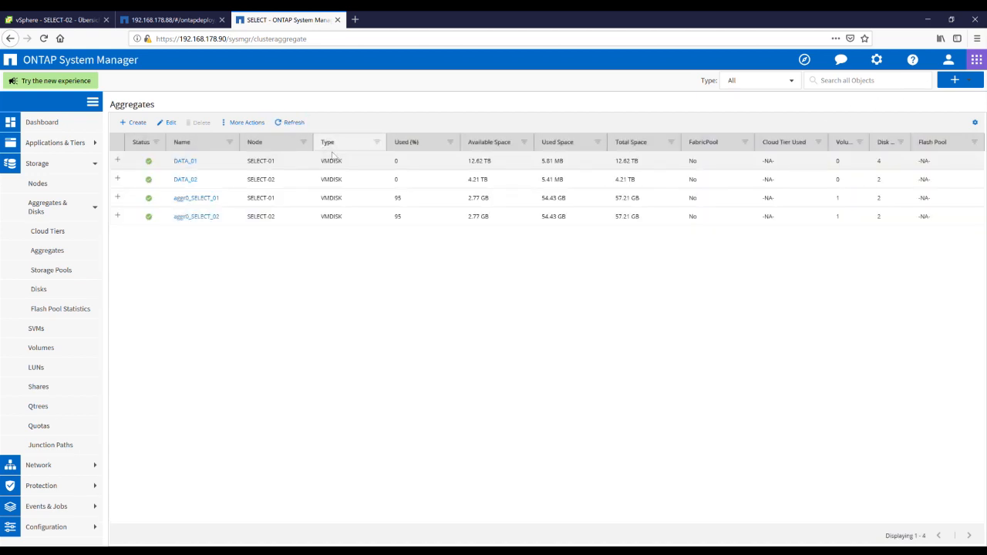